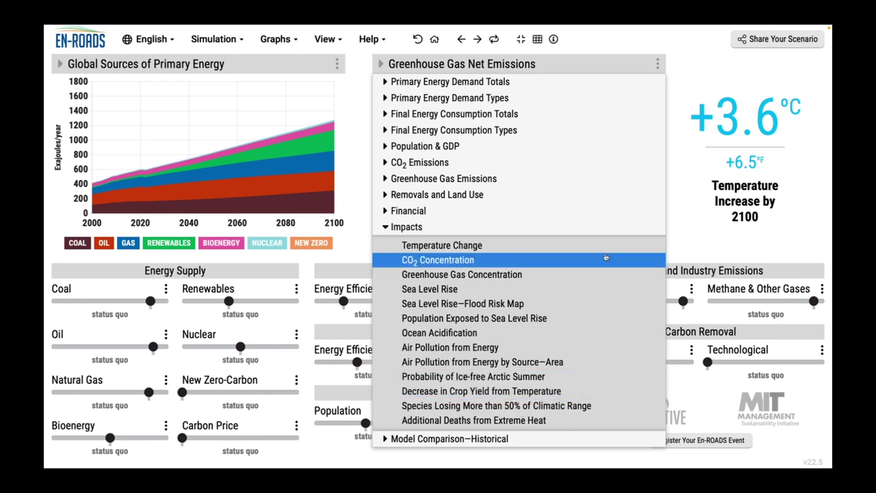
# Step: Chart Additional Deaths from Extreme Heat on the right, then expand Impacts in the left graph's list
pyautogui.click(702, 208)
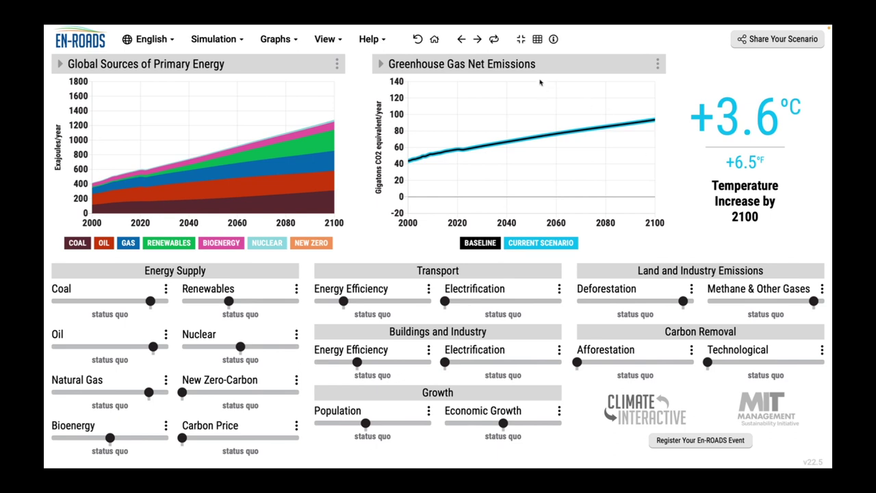
pyautogui.click(555, 63)
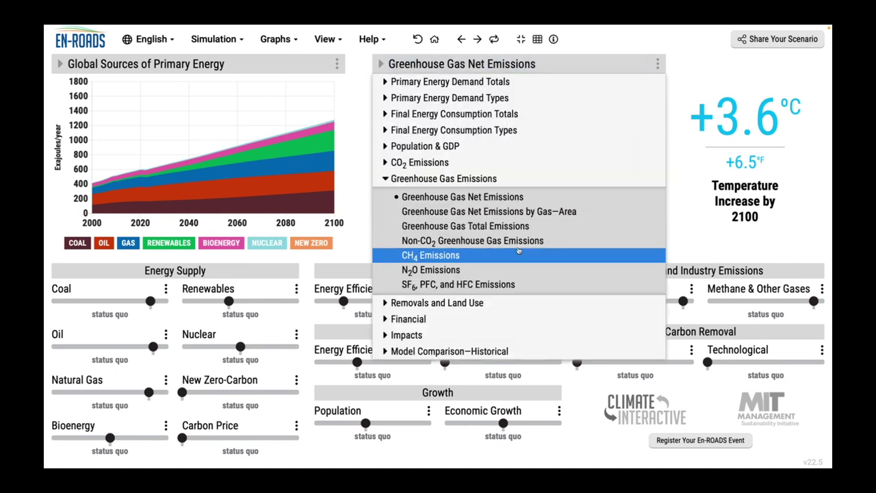
pyautogui.click(524, 333)
pyautogui.click(524, 420)
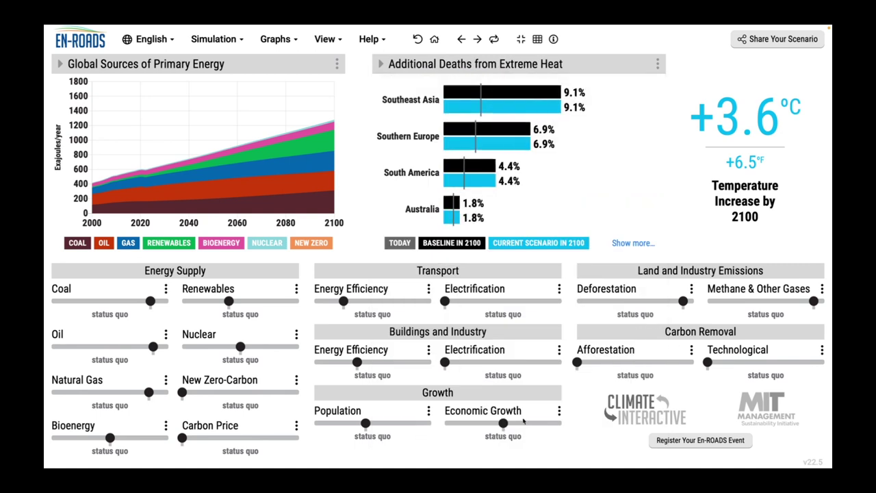
pyautogui.click(253, 65)
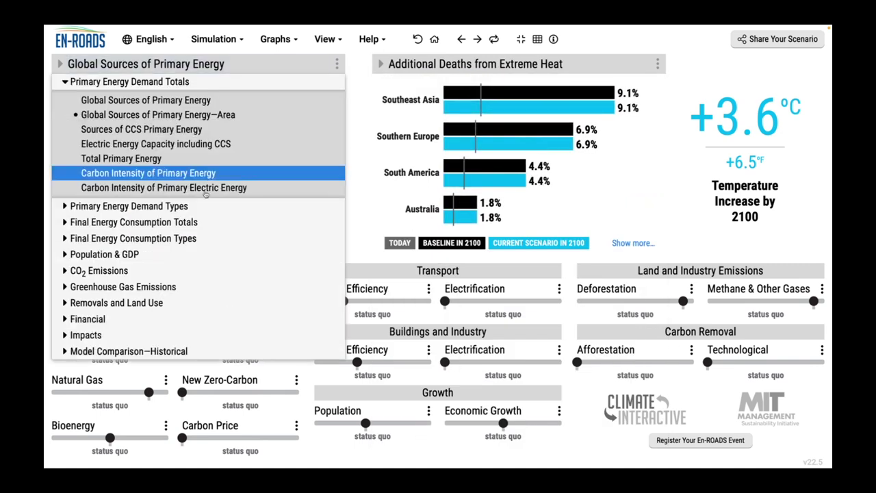
pyautogui.click(199, 335)
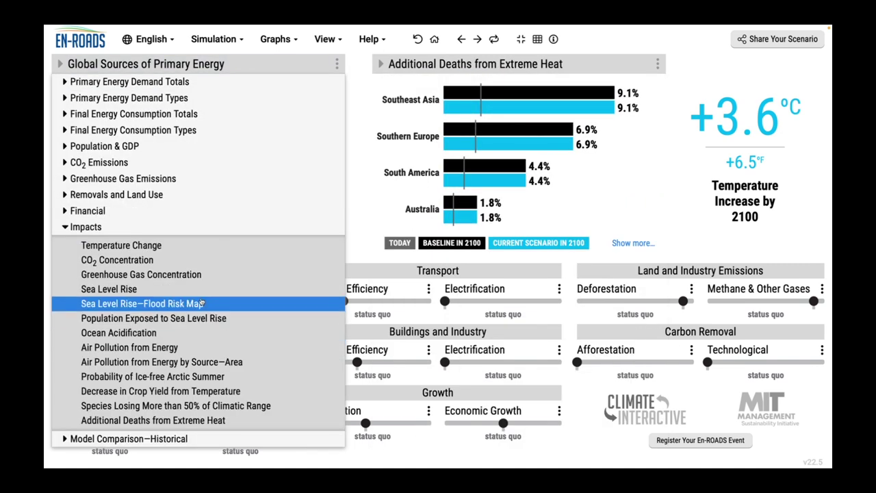
# Step: Switch the left graph to the Sea Level Rise—Flood Risk Map of southern Florida for 2100
pyautogui.click(202, 303)
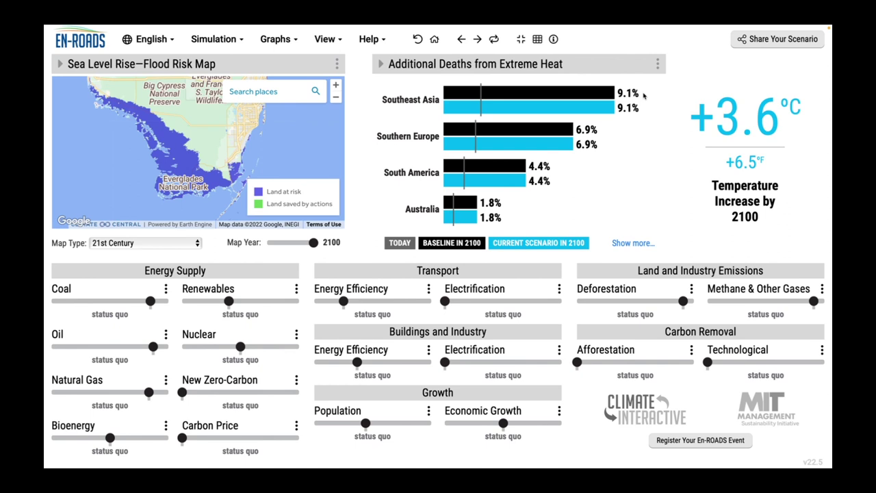
pyautogui.click(335, 97)
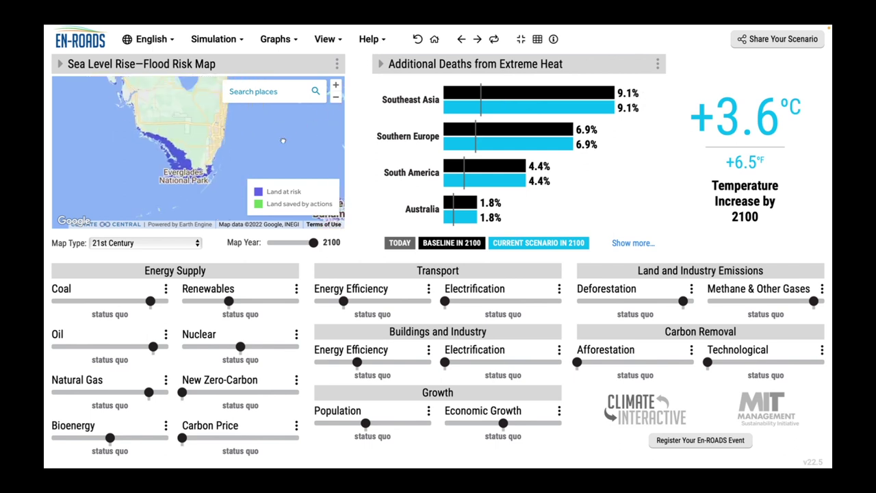
pyautogui.moveTo(270, 176); pyautogui.dragTo(278, 133)
pyautogui.click(336, 85)
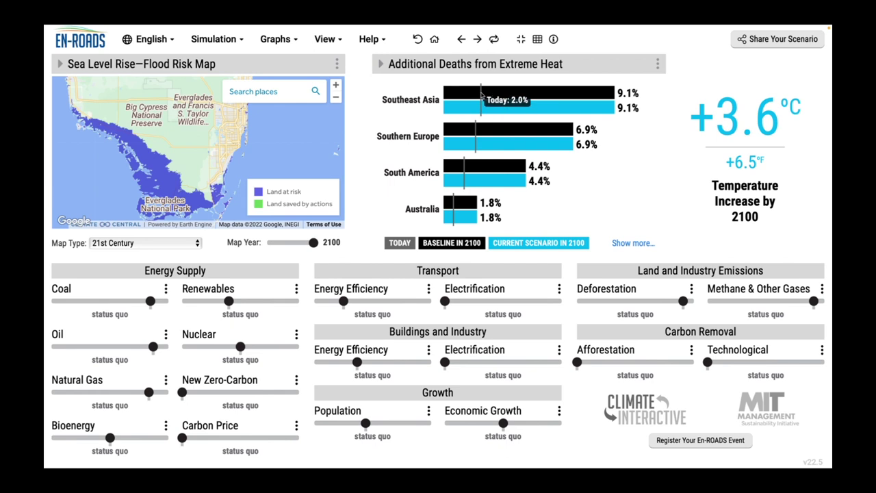
pyautogui.click(381, 65)
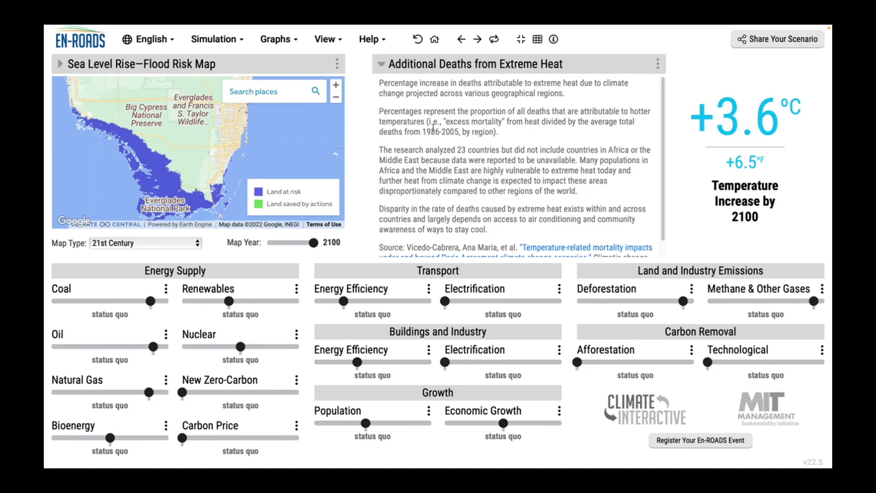
pyautogui.moveTo(422, 133); pyautogui.dragTo(459, 132)
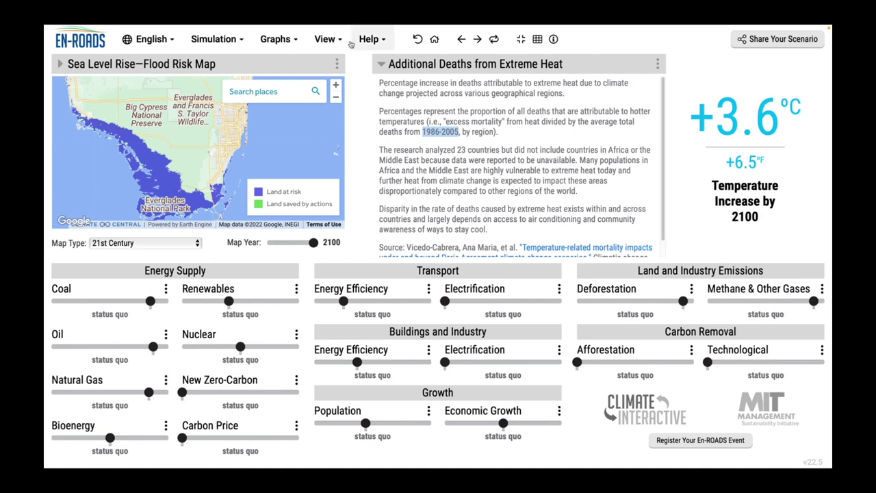
pyautogui.click(382, 65)
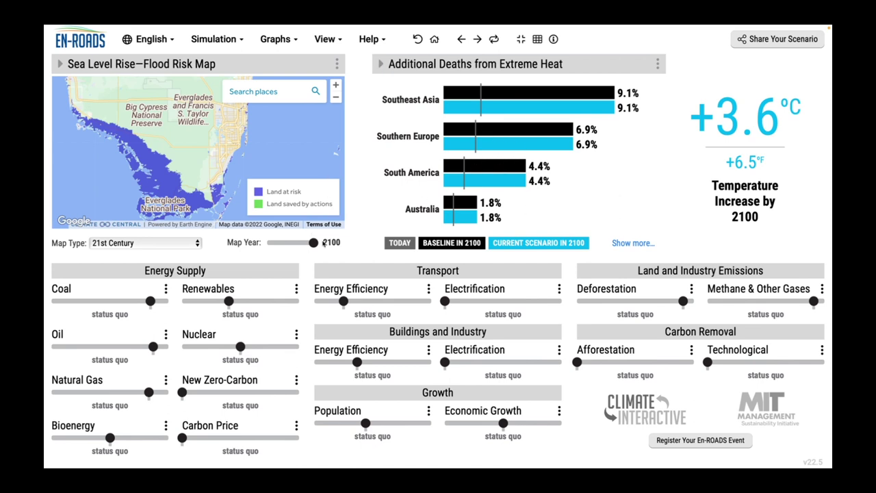
# Step: Set the flood map year to 2050 and try the Storm Surge and Long-term Equilibrium map types
pyautogui.click(280, 244)
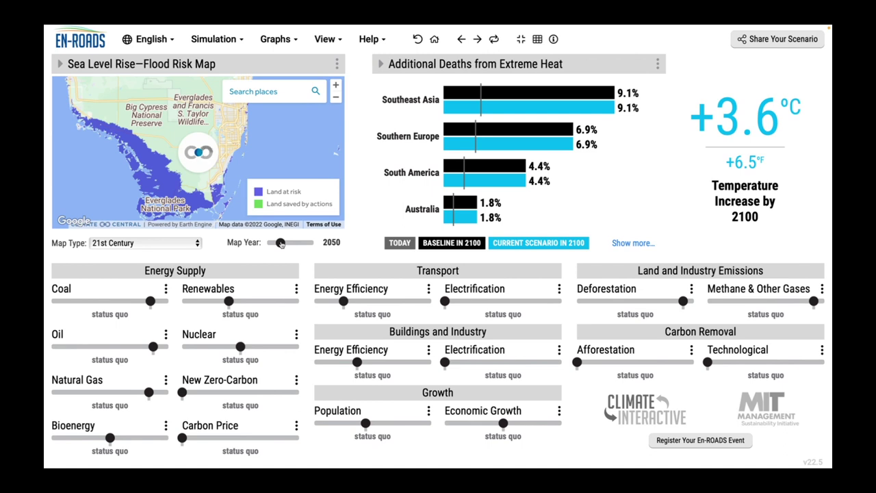
pyautogui.click(163, 243)
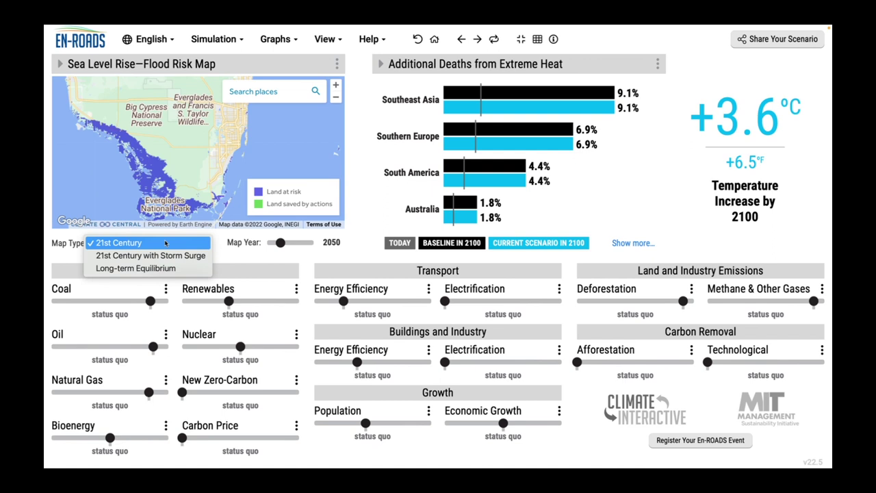
pyautogui.click(169, 256)
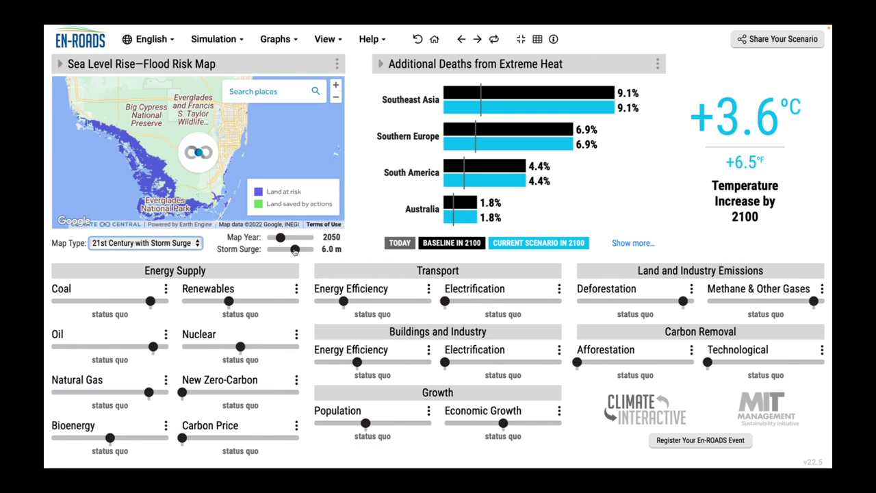
pyautogui.click(144, 244)
pyautogui.click(144, 258)
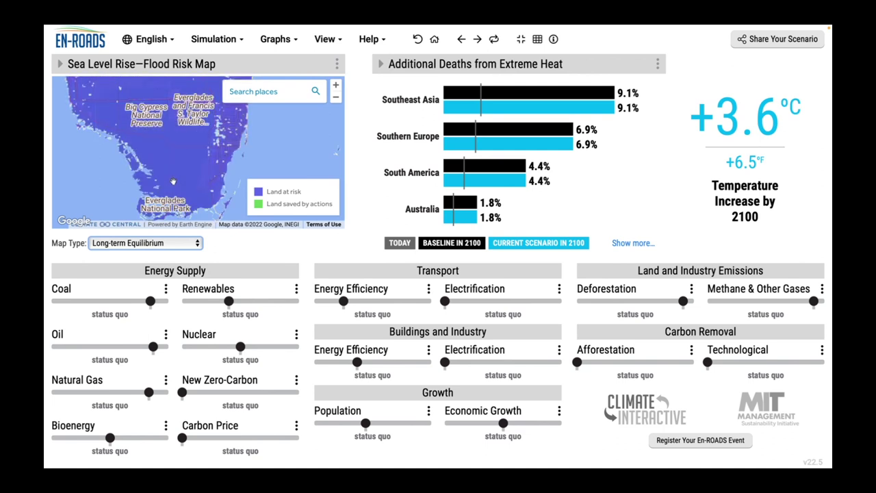
# Step: Zoom in toward Miami and back out to south Florida, then return the map type to 21st Century
pyautogui.click(336, 85)
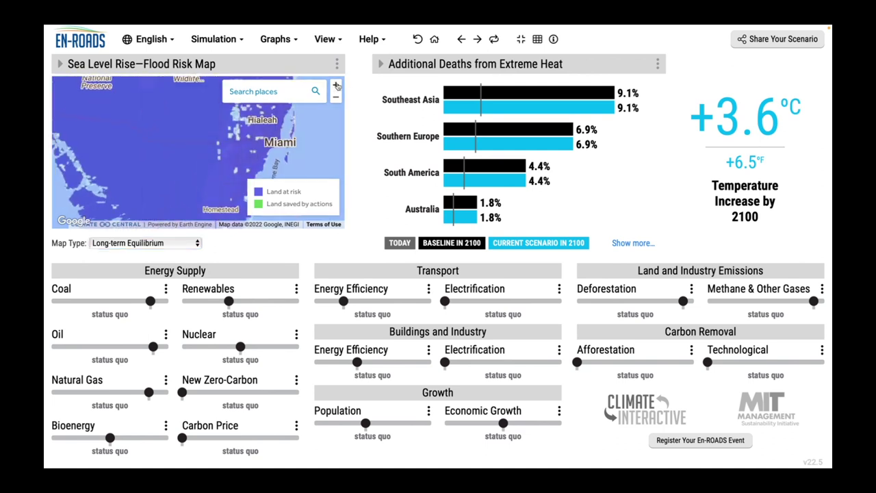
pyautogui.click(335, 97)
pyautogui.click(335, 98)
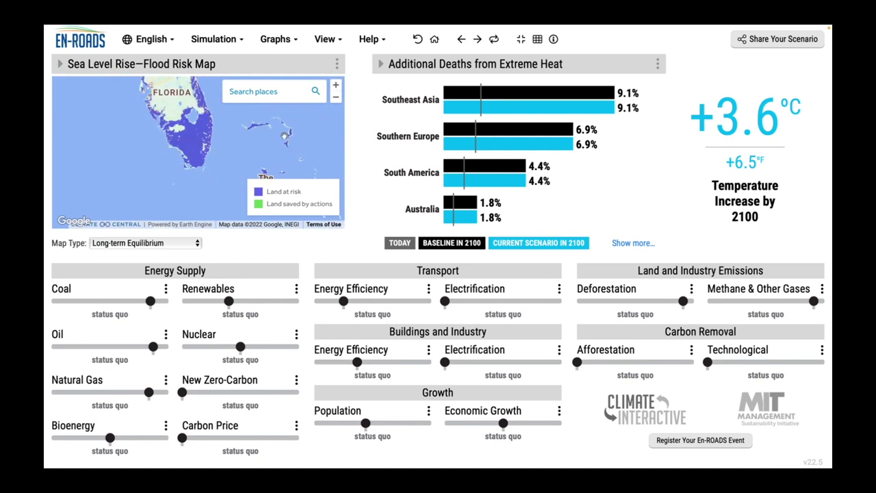
pyautogui.click(175, 244)
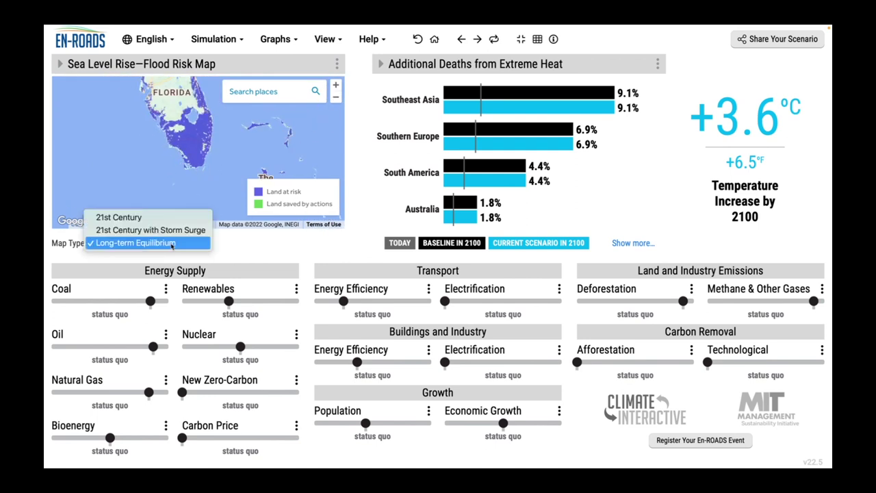
pyautogui.click(172, 220)
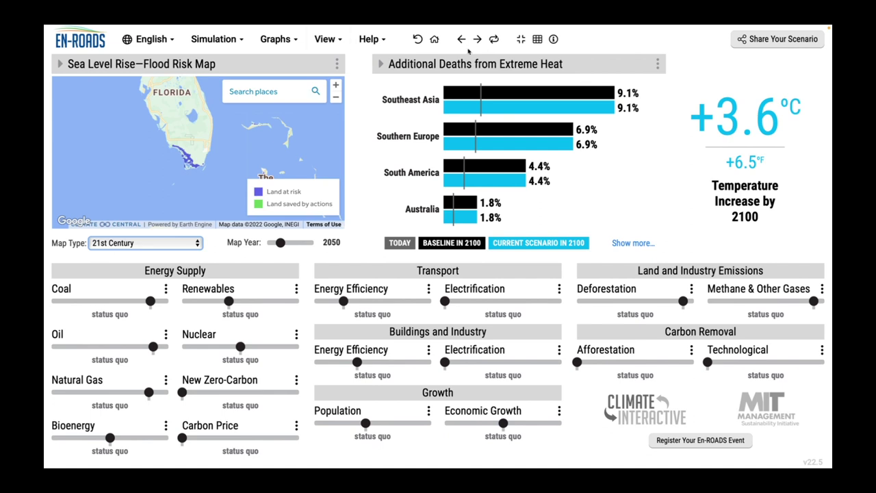
# Step: Reset the graphs, tax coal, oil and natural gas very highly, subsidize renewables, and set a very high carbon price
pyautogui.click(433, 39)
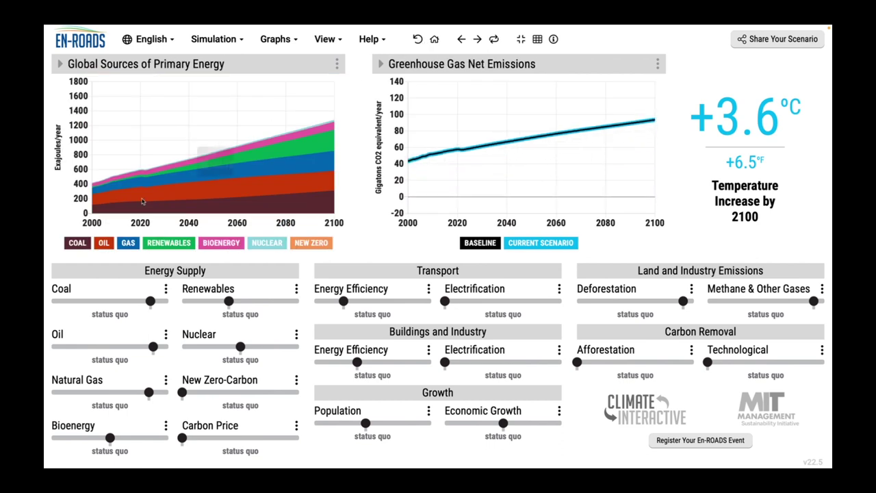
pyautogui.click(84, 301)
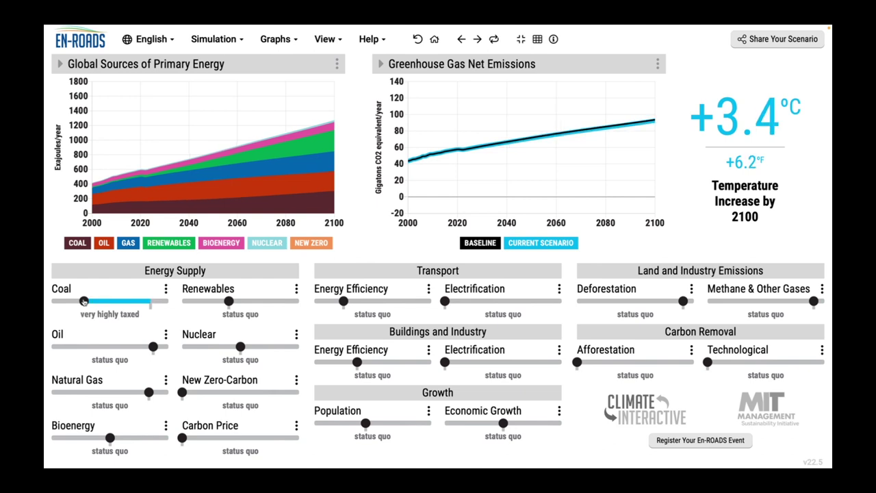
pyautogui.click(83, 346)
pyautogui.click(77, 392)
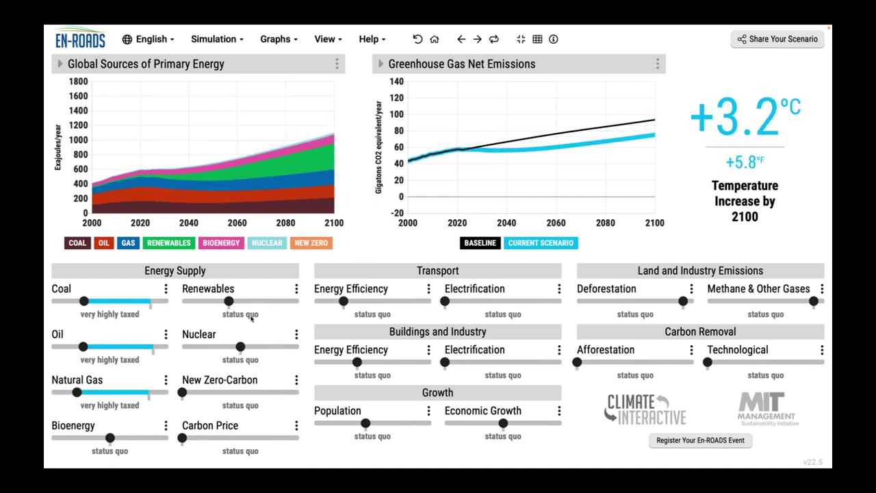
pyautogui.click(275, 301)
pyautogui.click(233, 438)
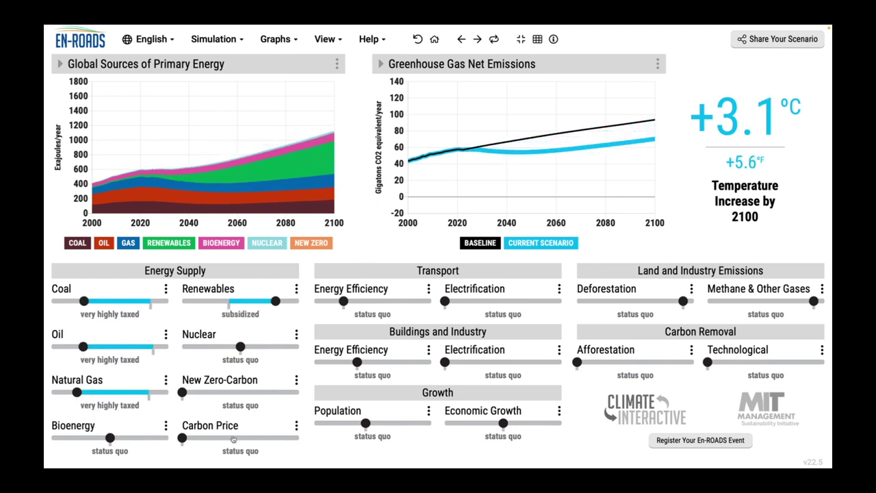
# Step: Raise transport and buildings/industry efficiency and electrification, and highly reduce deforestation
pyautogui.click(405, 301)
pyautogui.click(404, 362)
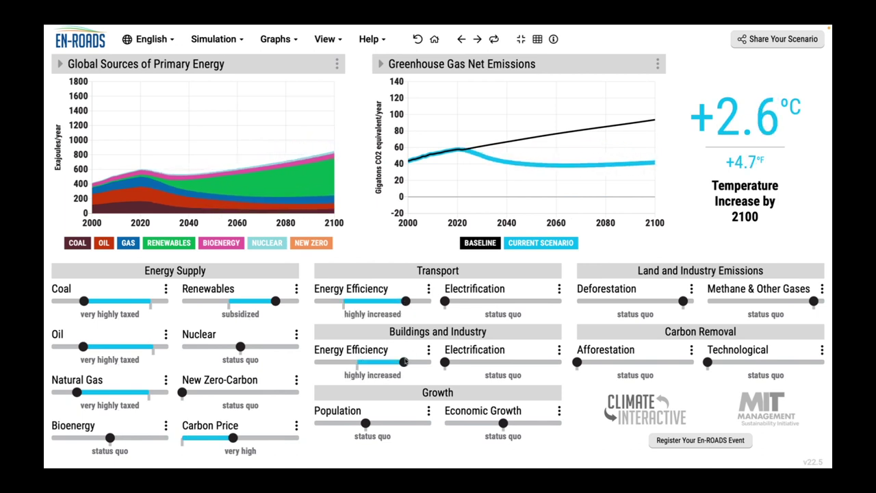
pyautogui.click(513, 301)
pyautogui.click(510, 363)
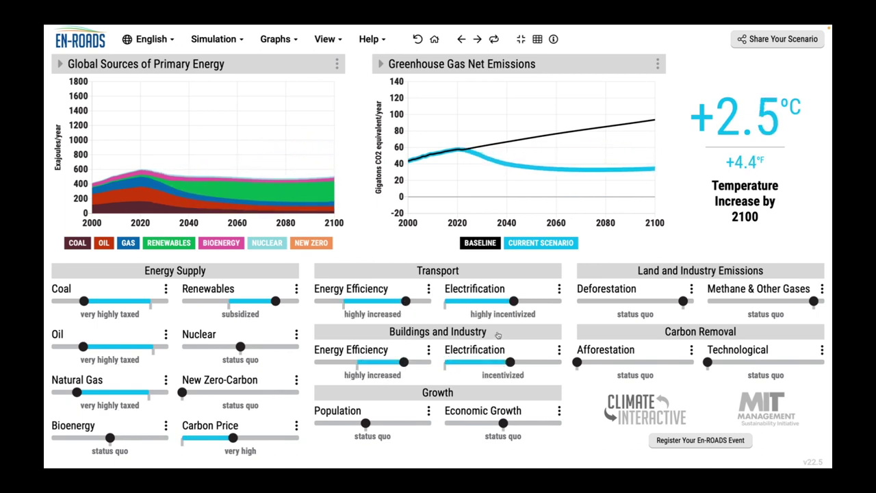
pyautogui.click(631, 301)
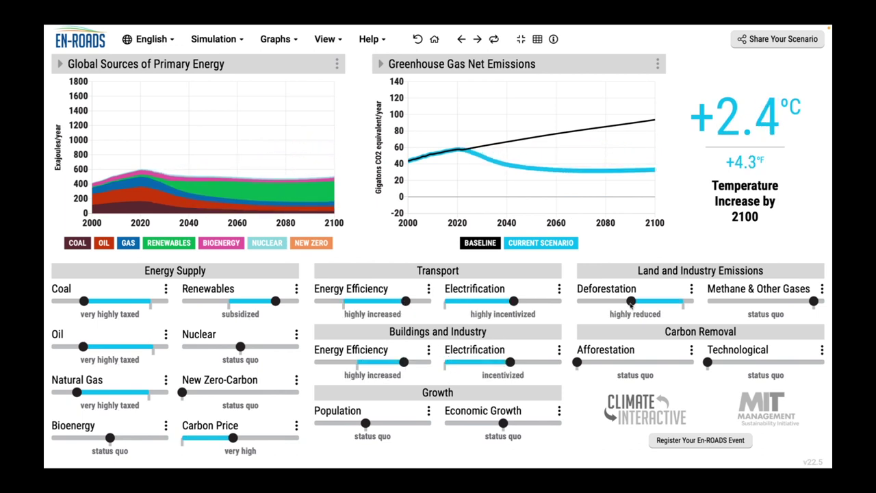
# Step: Set afforestation and technological carbon removal to medium growth and highly reduce methane and other gases
pyautogui.click(618, 362)
pyautogui.click(739, 301)
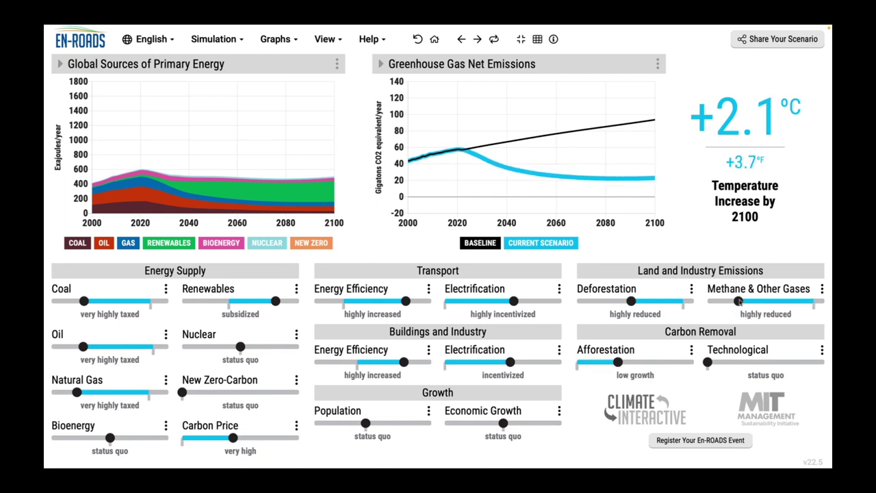
pyautogui.click(752, 362)
pyautogui.click(772, 362)
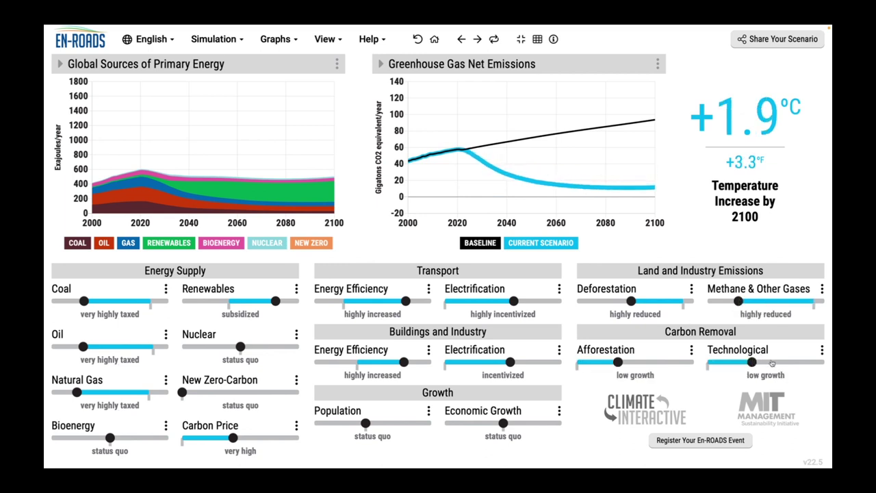
pyautogui.click(656, 362)
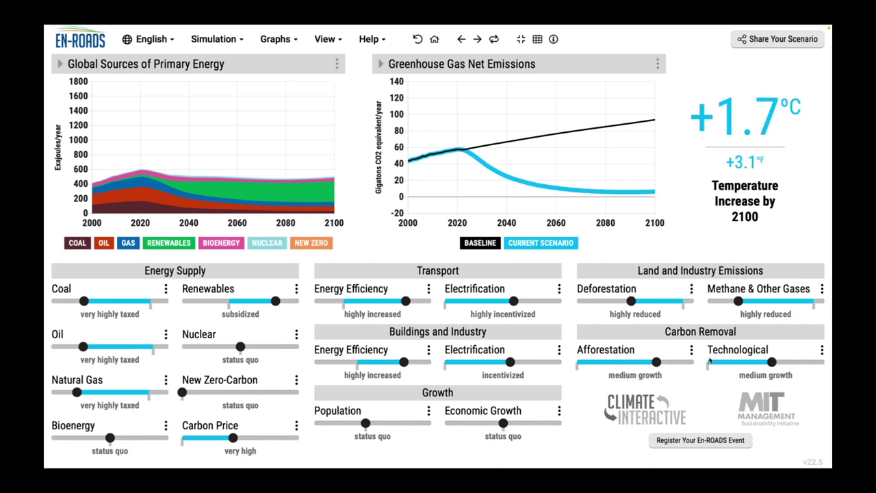
# Step: Switch the right graph to Additional Deaths from Extreme Heat and expand it to all nine regions
pyautogui.click(504, 68)
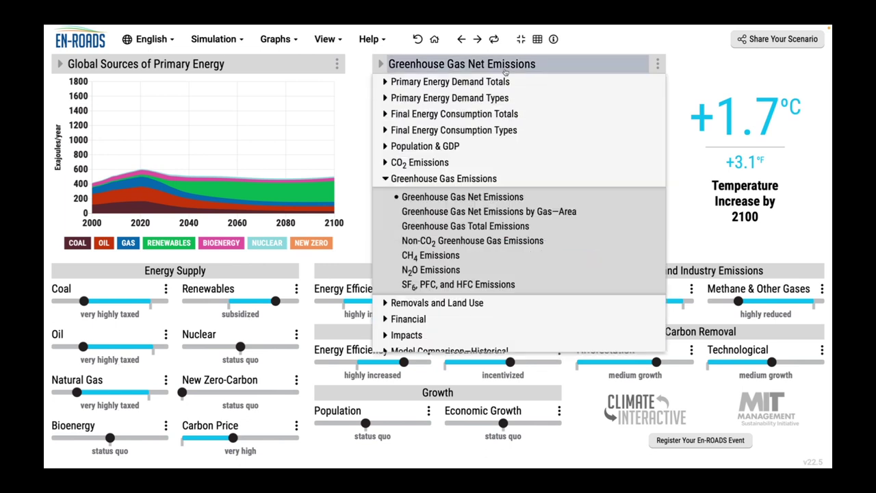
pyautogui.click(486, 334)
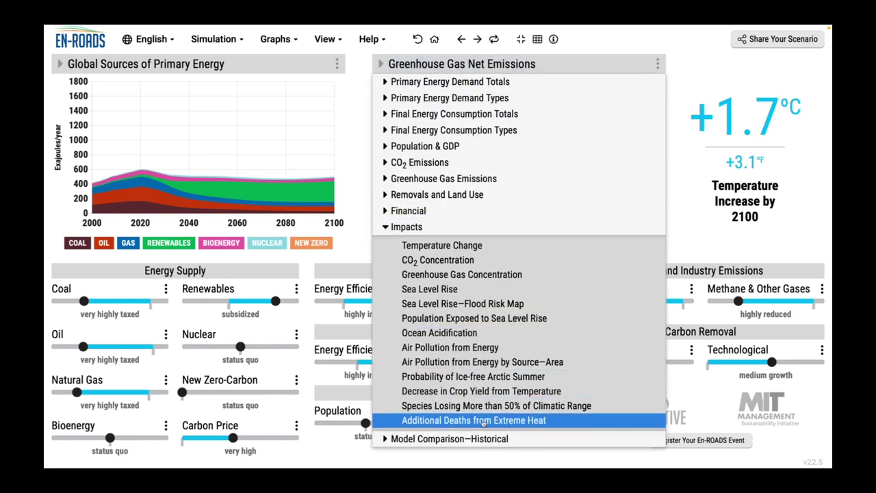
pyautogui.click(540, 424)
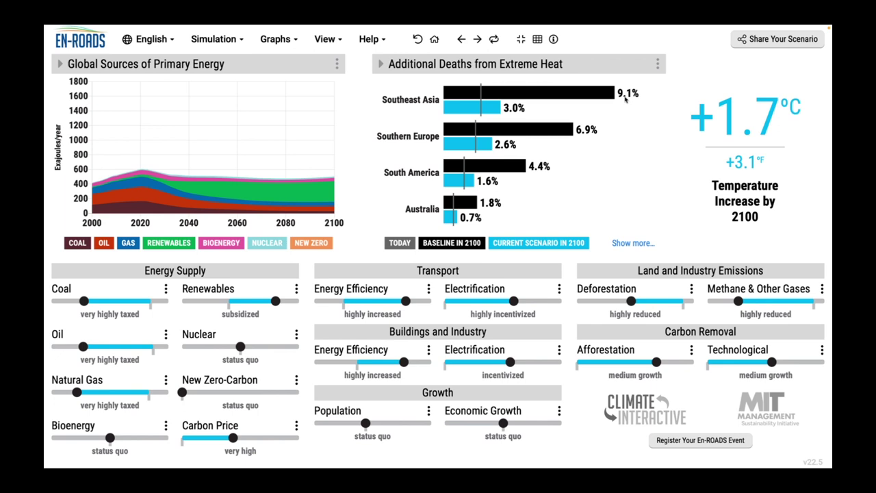
pyautogui.click(635, 244)
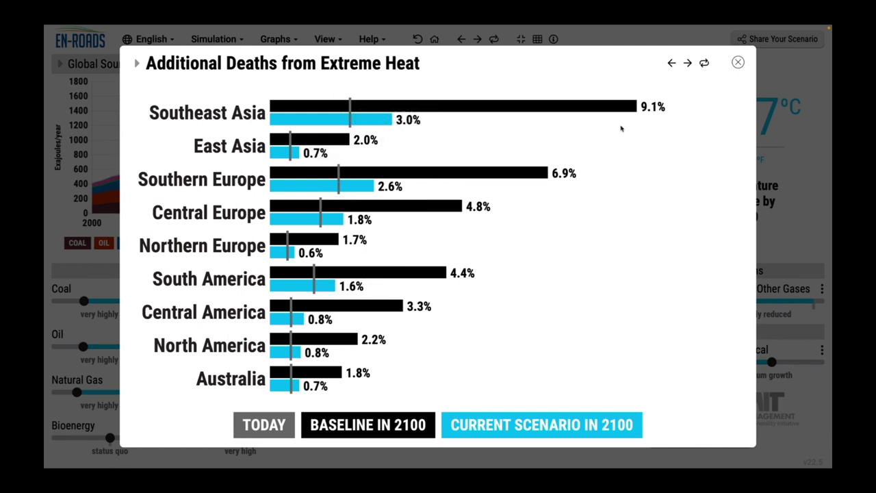
# Step: Close the expanded heat-deaths chart and put the Sea Level Rise—Flood Risk Map on the left
pyautogui.click(738, 62)
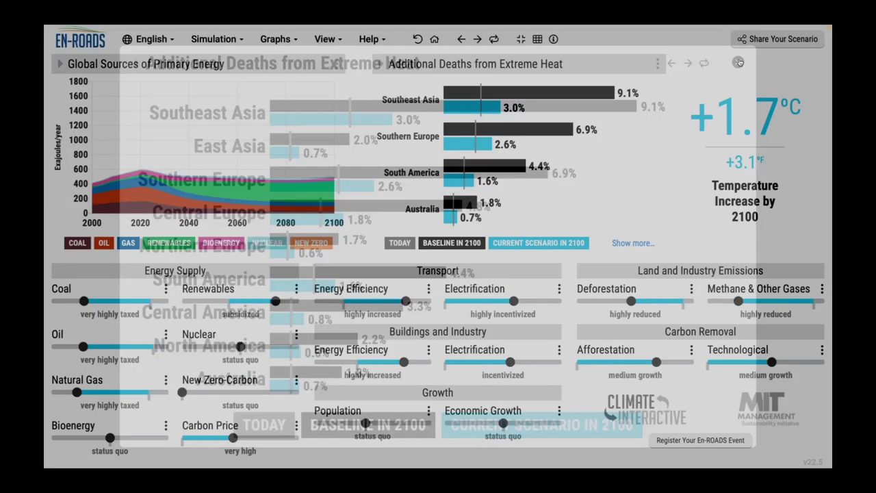
pyautogui.click(216, 64)
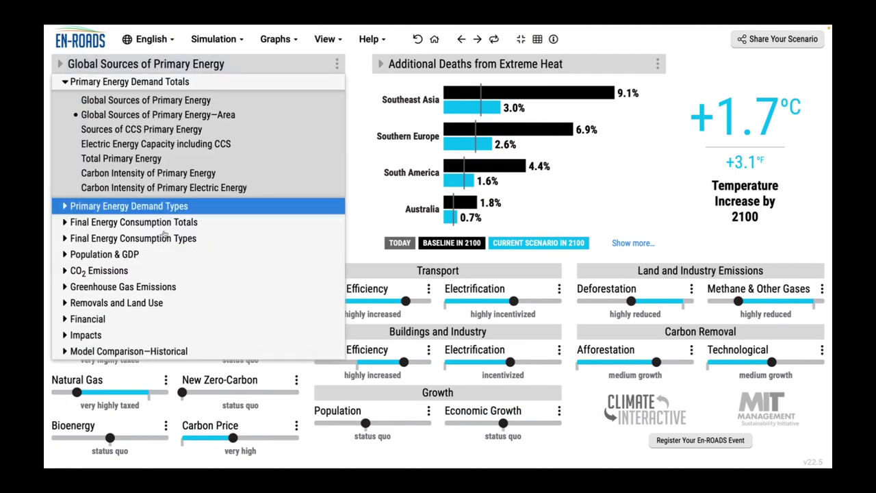
pyautogui.click(182, 333)
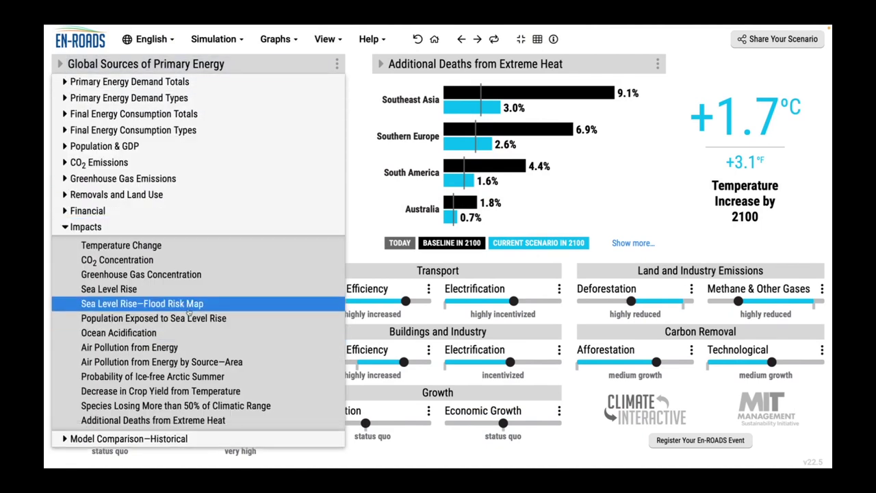
pyautogui.click(187, 303)
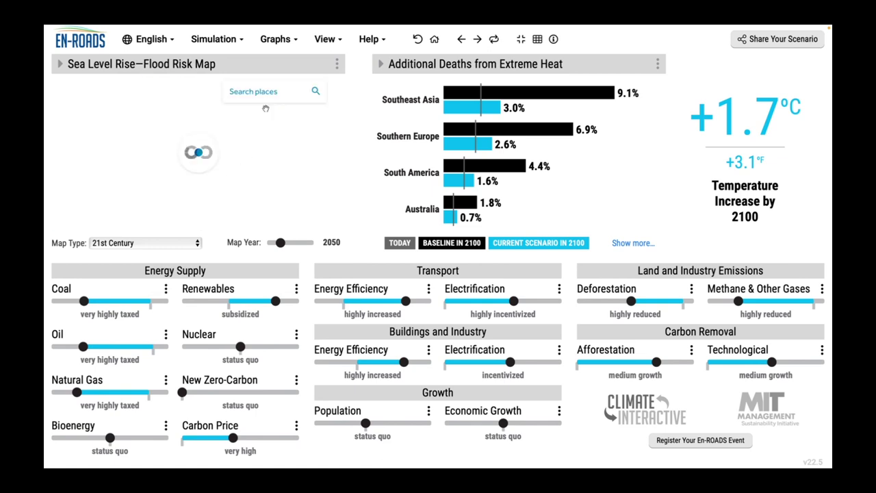
# Step: Center the flood map on Miami, set the year to 2100, and zoom in on Miami Beach
pyautogui.click(266, 91)
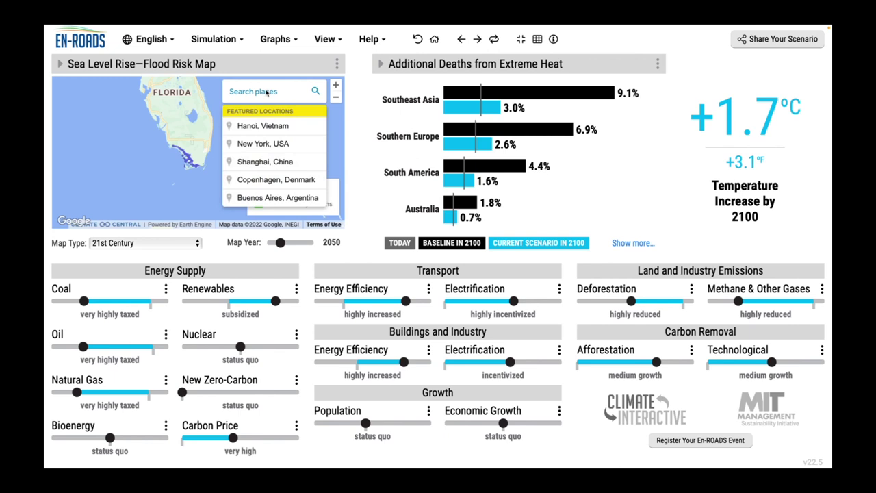
pyautogui.write('mia')
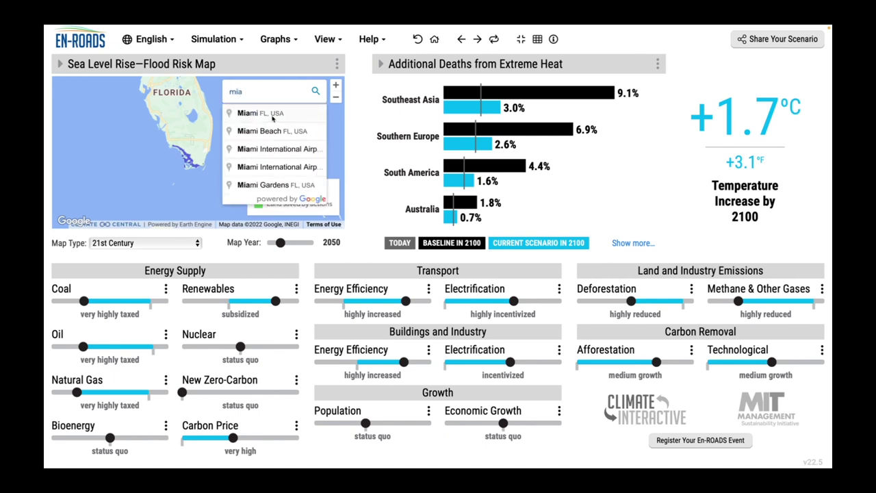
pyautogui.click(271, 117)
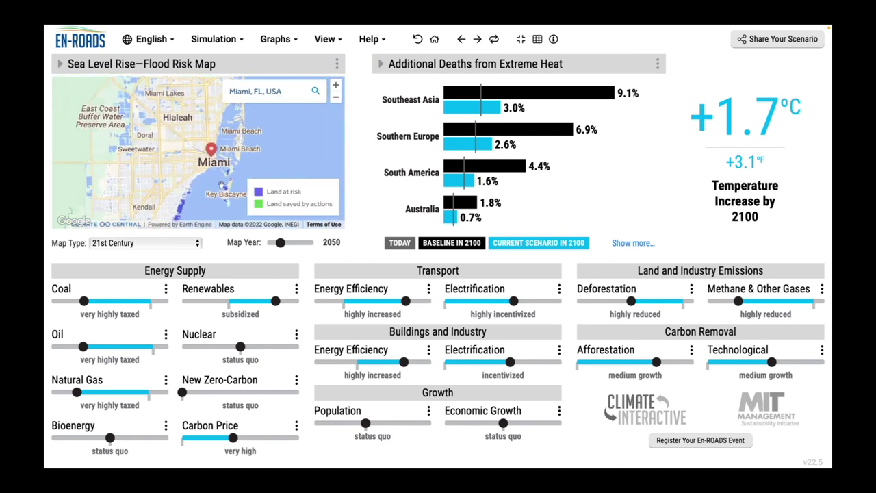
pyautogui.moveTo(221, 183); pyautogui.dragTo(224, 146)
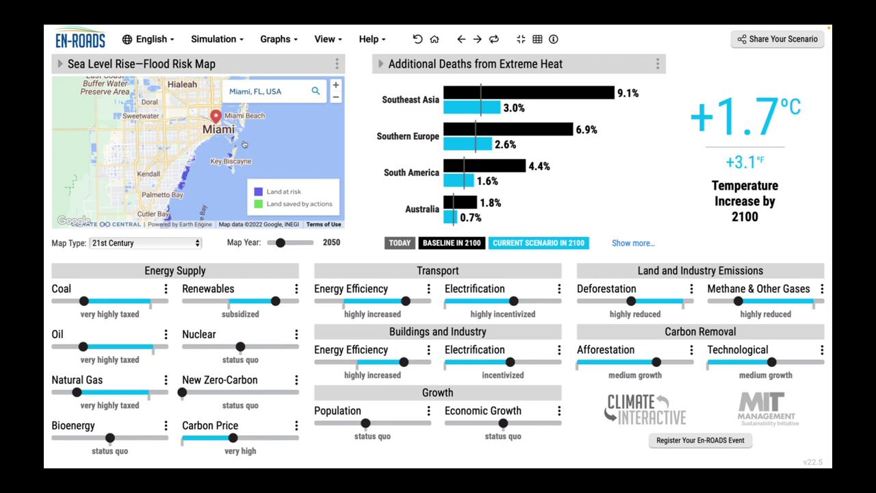
pyautogui.moveTo(280, 244); pyautogui.dragTo(312, 244)
pyautogui.moveTo(292, 139); pyautogui.dragTo(258, 167)
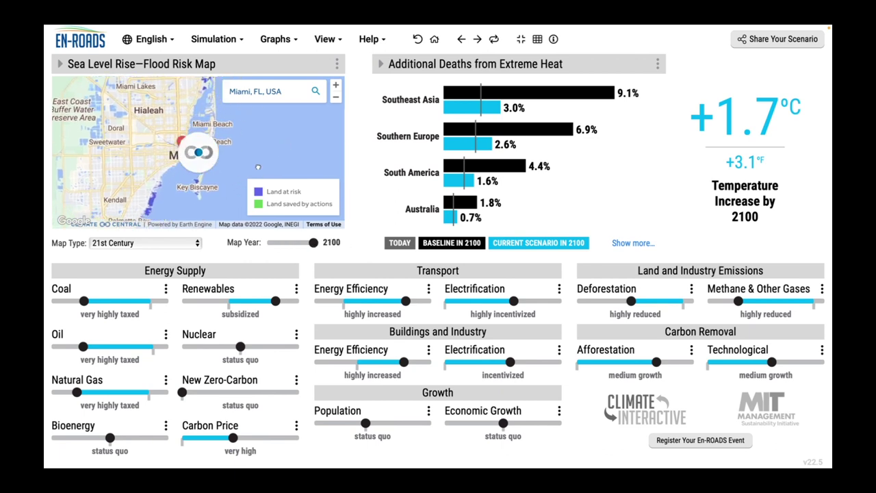
pyautogui.click(336, 86)
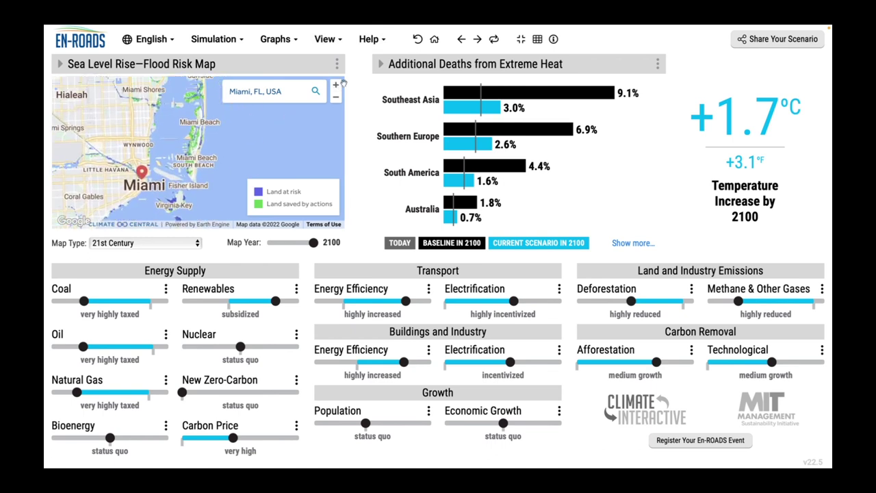
pyautogui.click(335, 85)
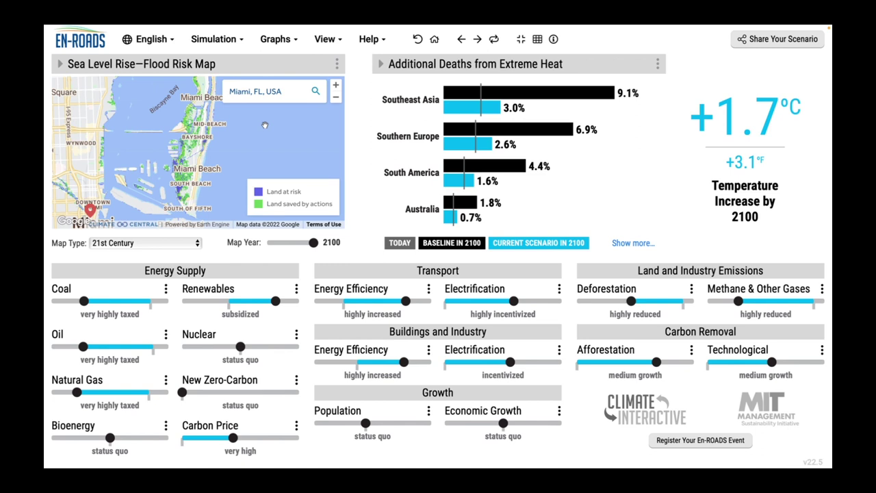
# Step: Chart Temperature Change on the right, max out technological carbon removal, and reduce deforestation fully
pyautogui.click(538, 40)
pyautogui.click(776, 115)
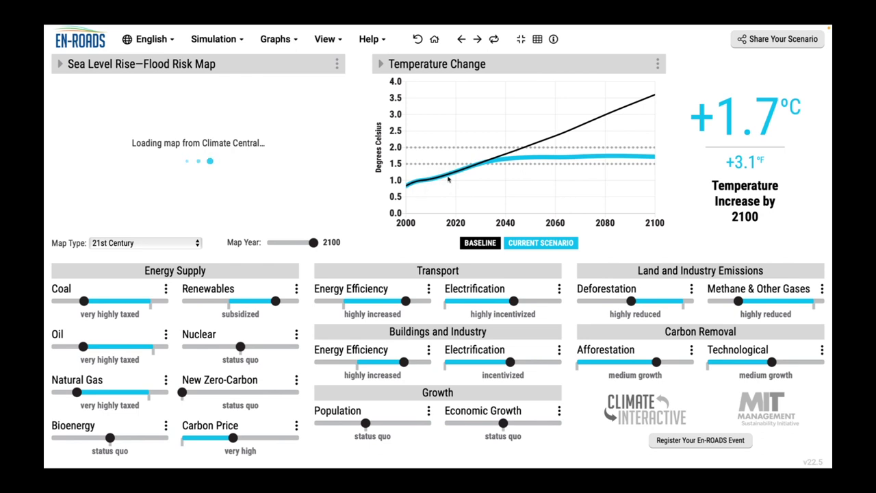
pyautogui.moveTo(528, 160)
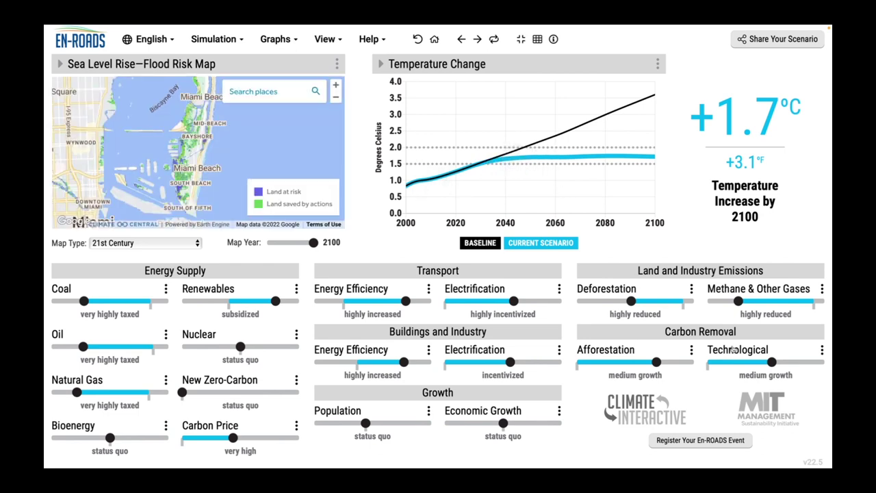
pyautogui.moveTo(771, 361); pyautogui.dragTo(802, 361)
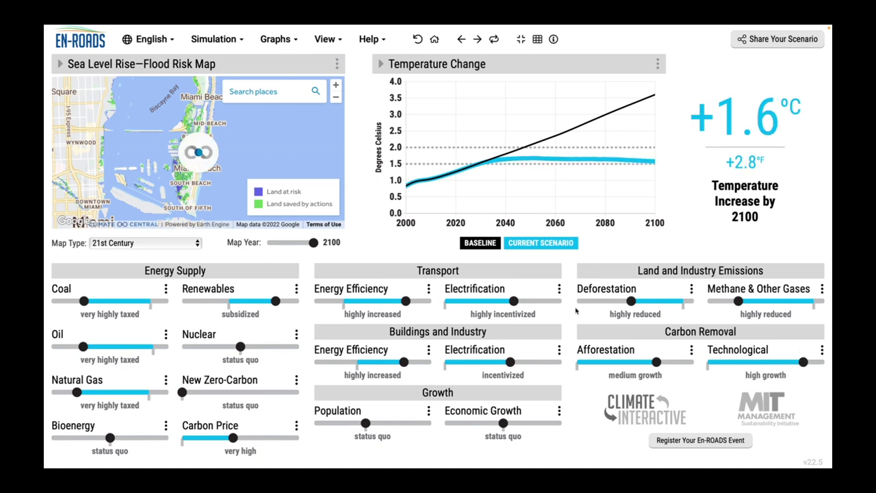
pyautogui.click(590, 302)
pyautogui.click(817, 363)
pyautogui.moveTo(518, 160)
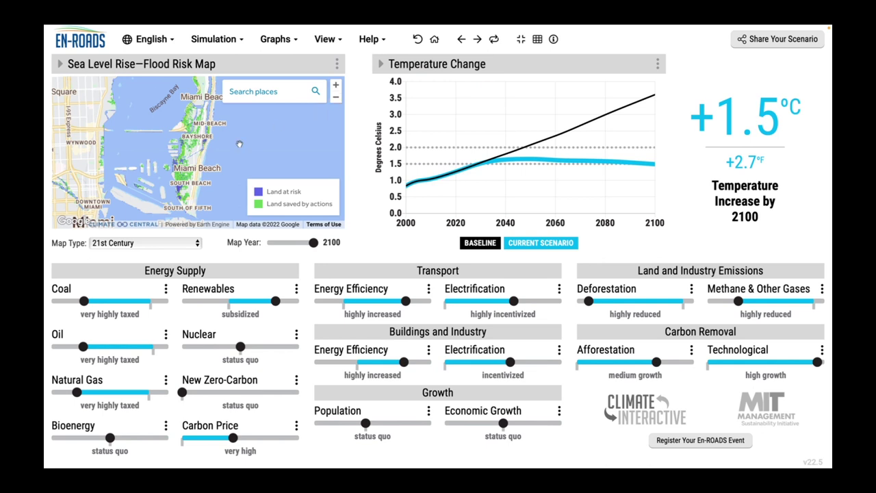
# Step: Zoom the flood map out three levels from Miami Beach and scroll over the southwest Everglades coast
pyautogui.click(336, 100)
pyautogui.click(336, 100)
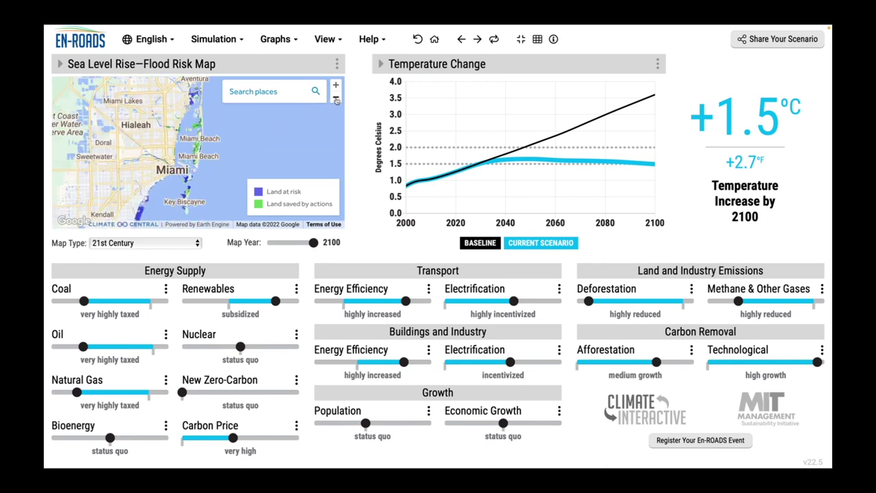
pyautogui.click(336, 100)
pyautogui.scroll(-3, 133, 148)
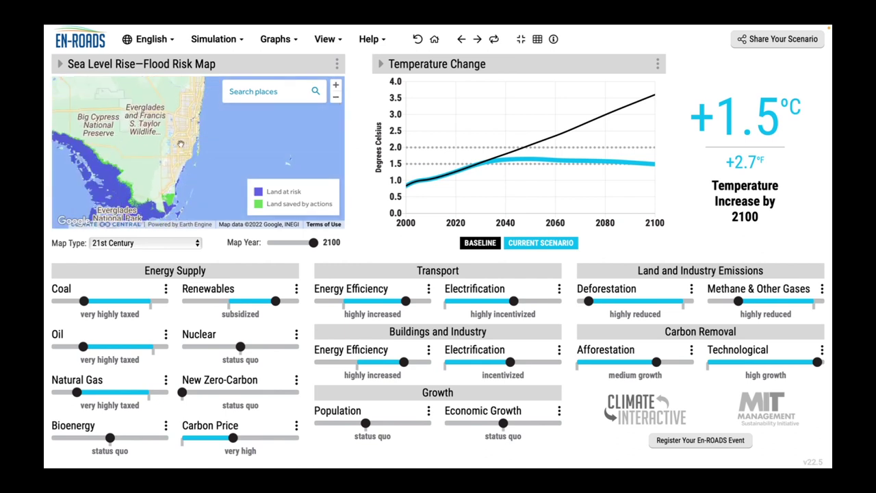
pyautogui.scroll(1, 192, 141)
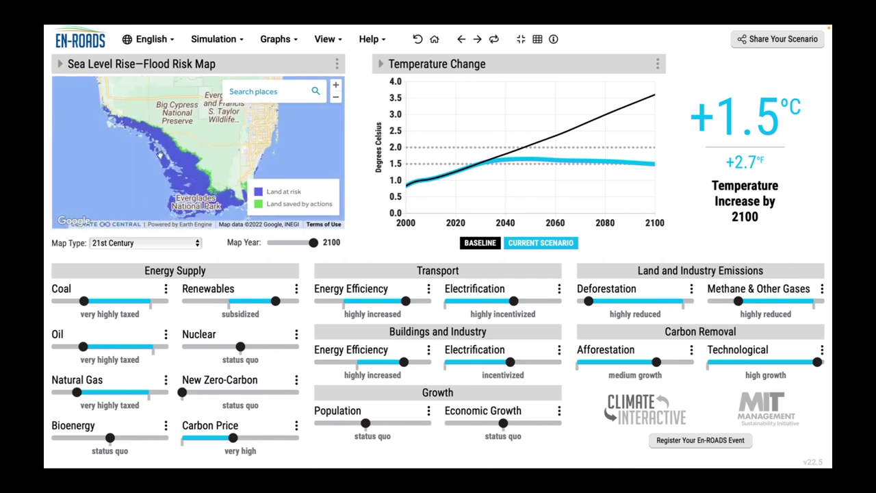